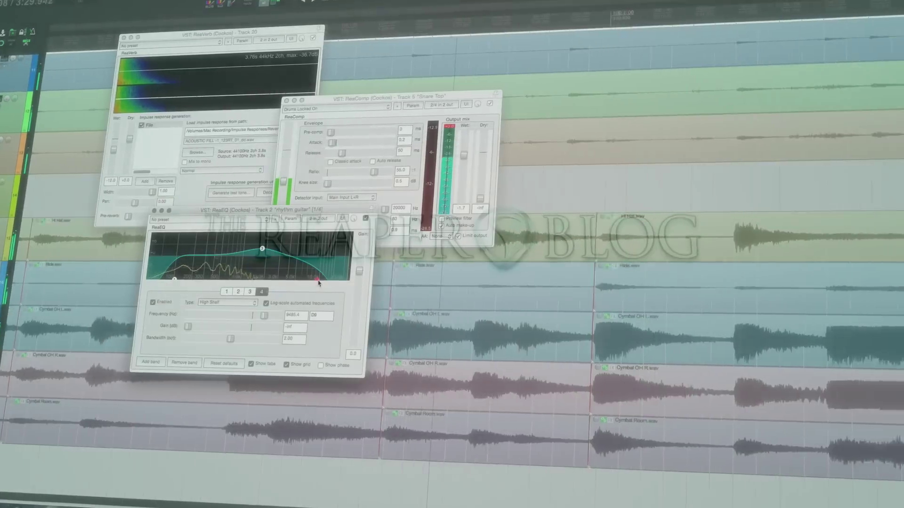
- Push the fourth EQ band's frequency higher in the intro view
left_click_drag(318, 283, 337, 282)
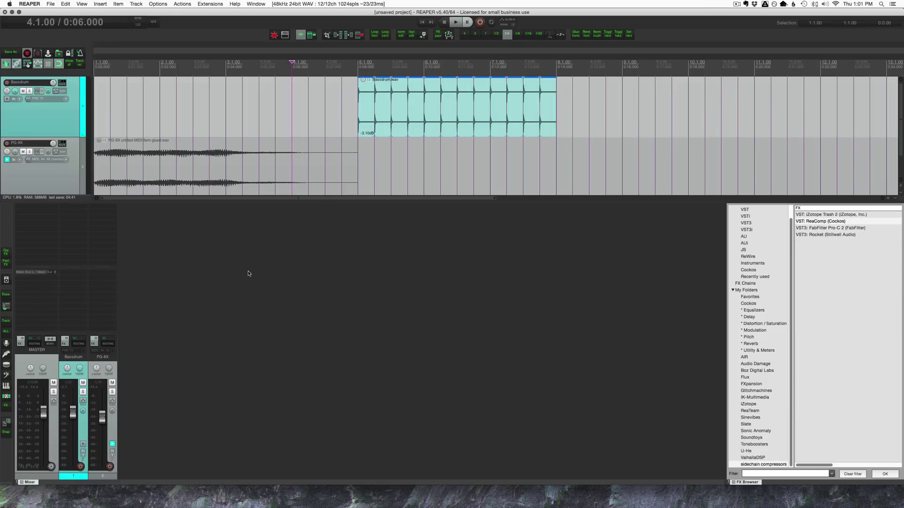
left_click(156, 121)
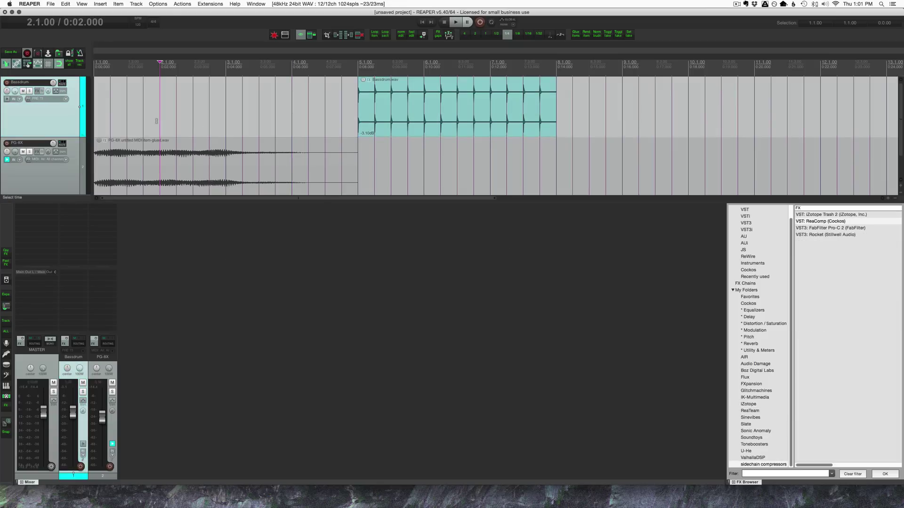
key("Home")
key("space")
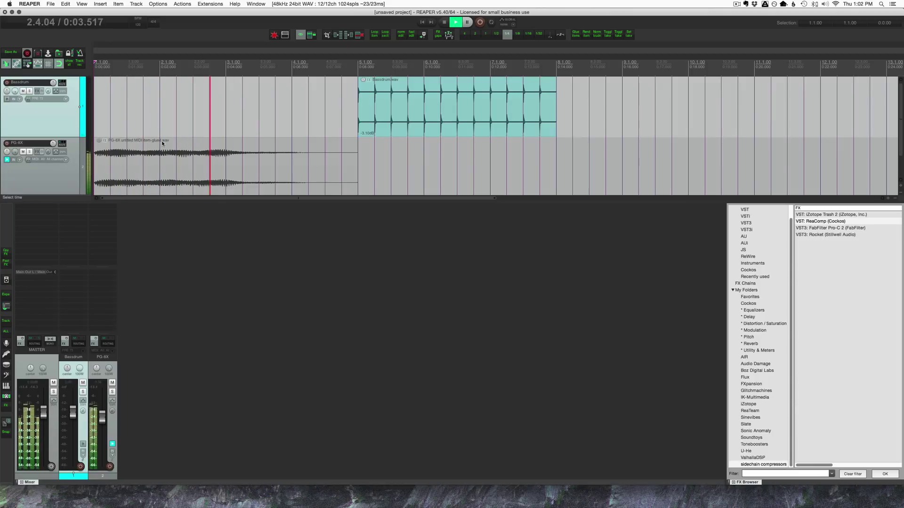
key("space")
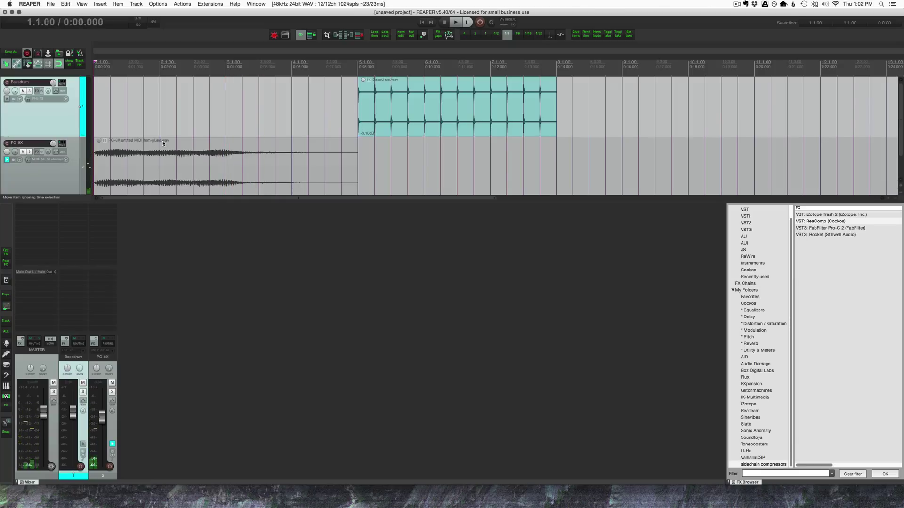
left_click(360, 66)
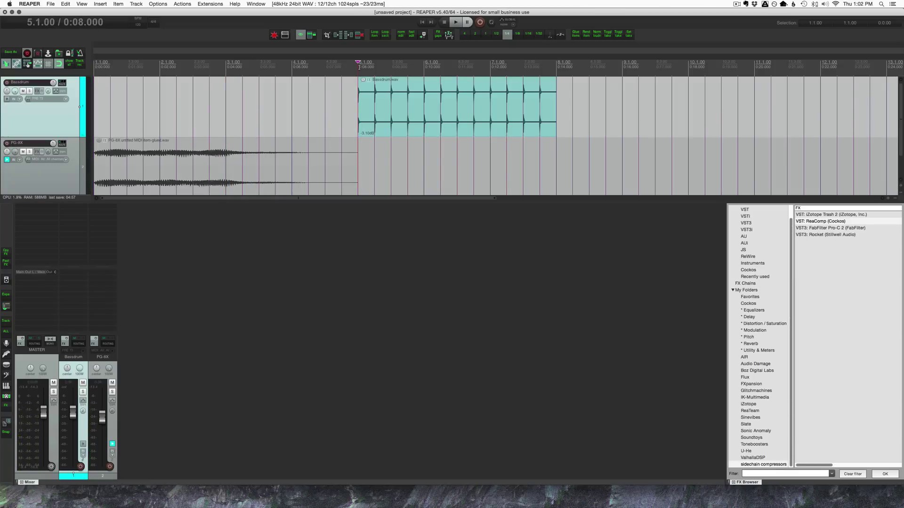
key("space")
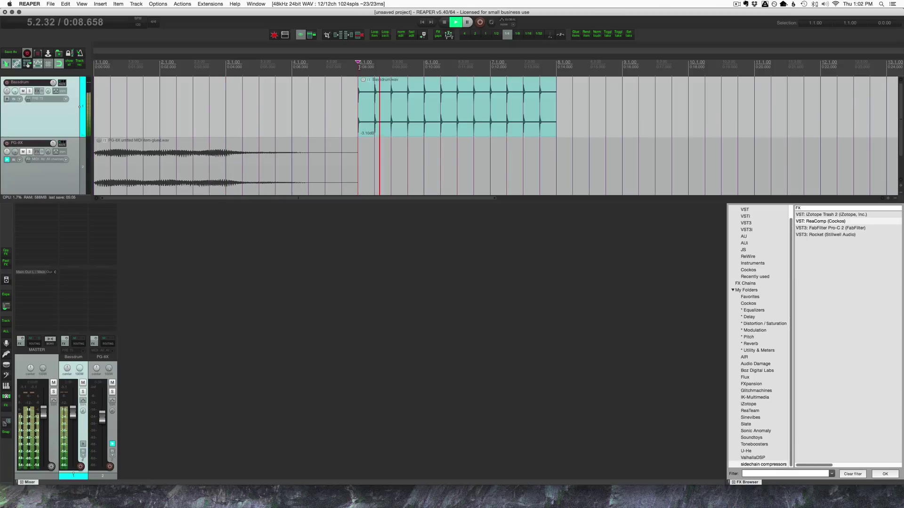
key("space")
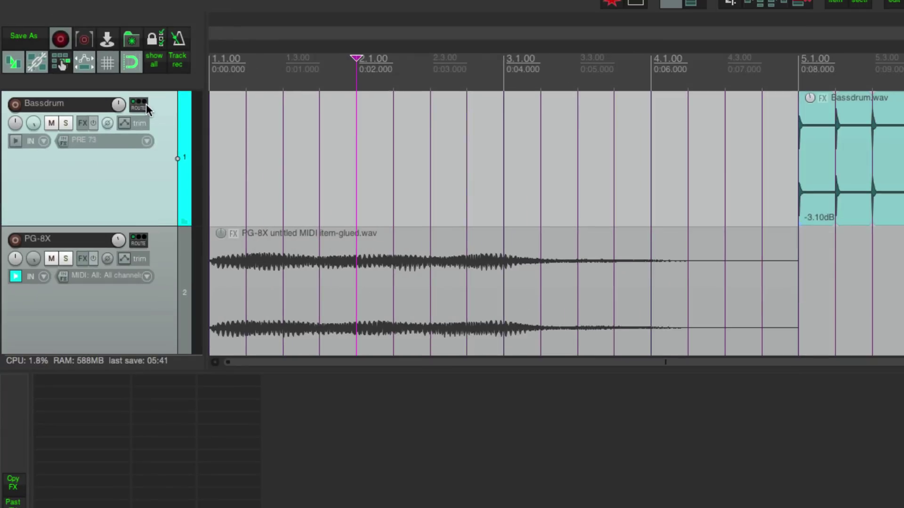
- Send the Bassdrum into PG-8X channels 3/4 and load ReaComp onto PG-8X
left_click(141, 104)
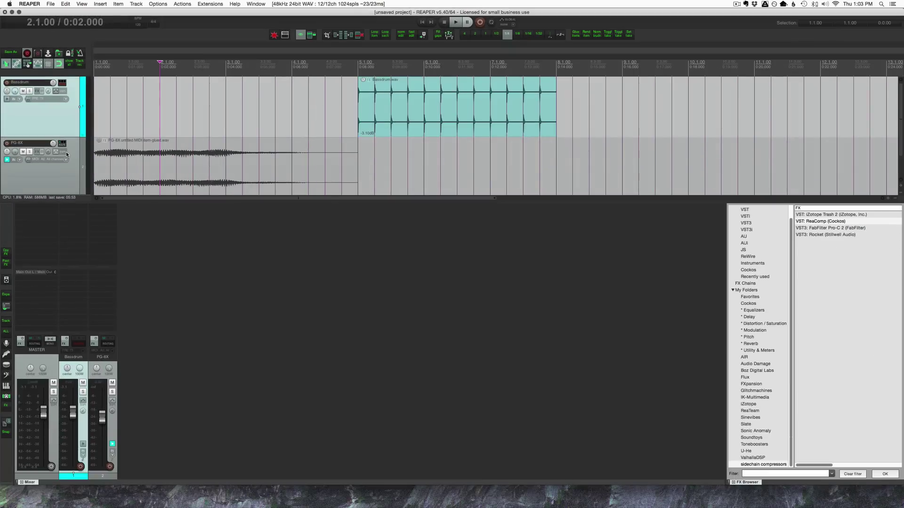
left_click(825, 221)
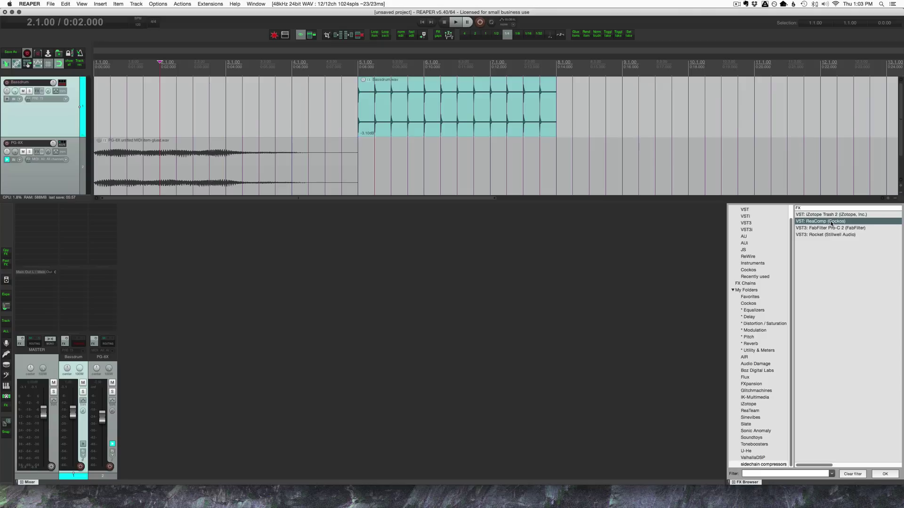
left_click_drag(831, 224, 57, 175)
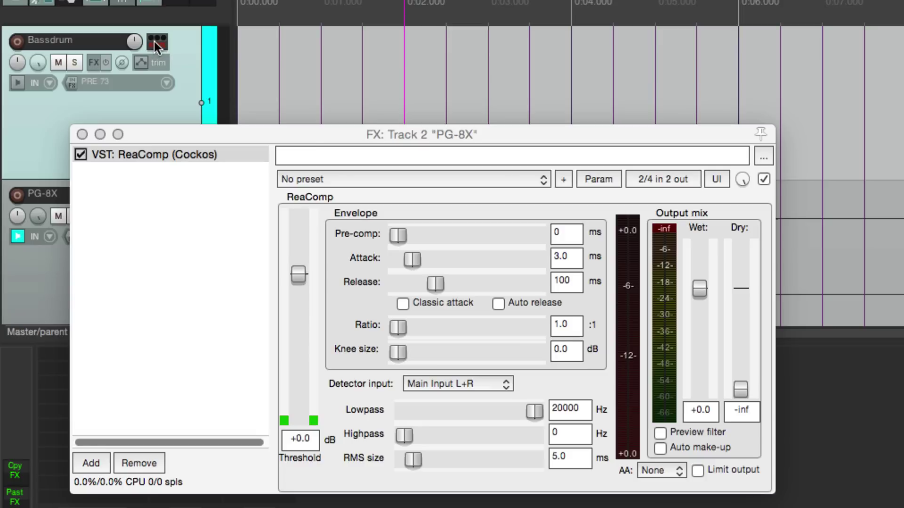
scroll(309, 107, "down", 2)
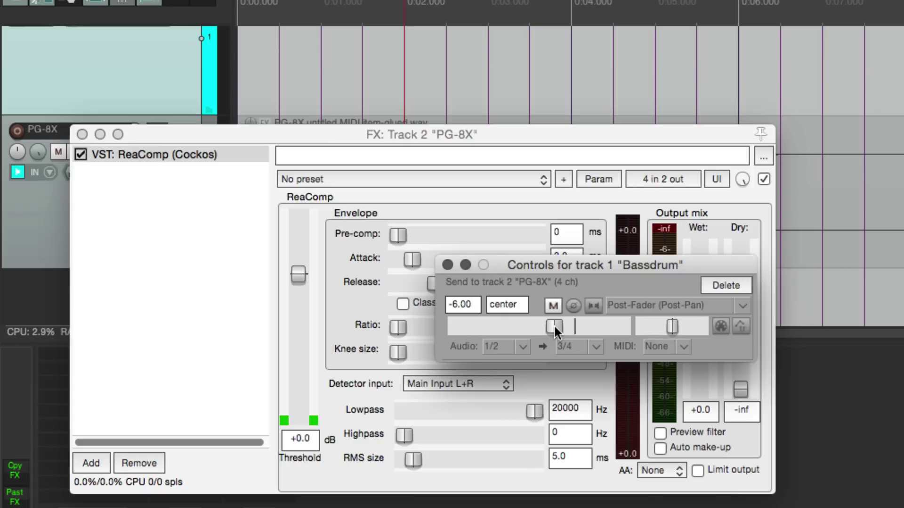
- Reset the Bassdrum-to-PG-8X send level to +0.00 dB
double_click(554, 326)
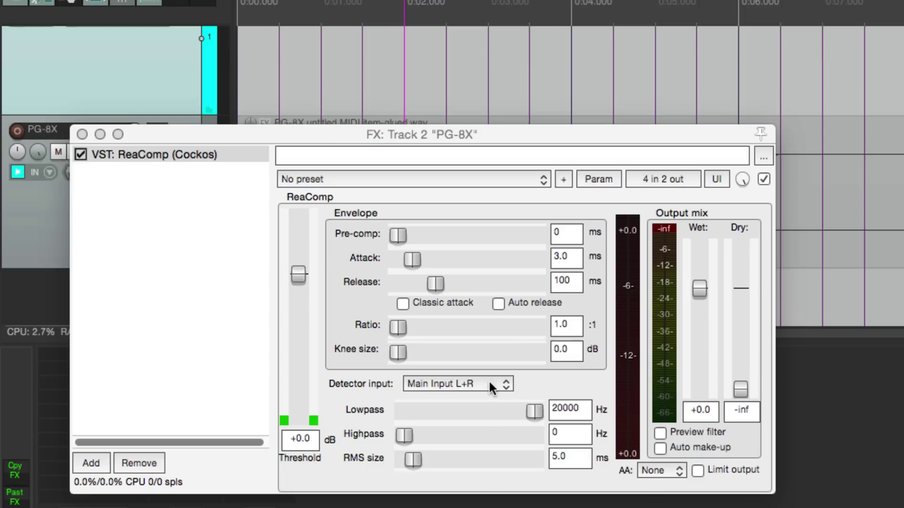
- Set ReaComp's detector input to Auxiliary Input L+R
left_click(428, 384)
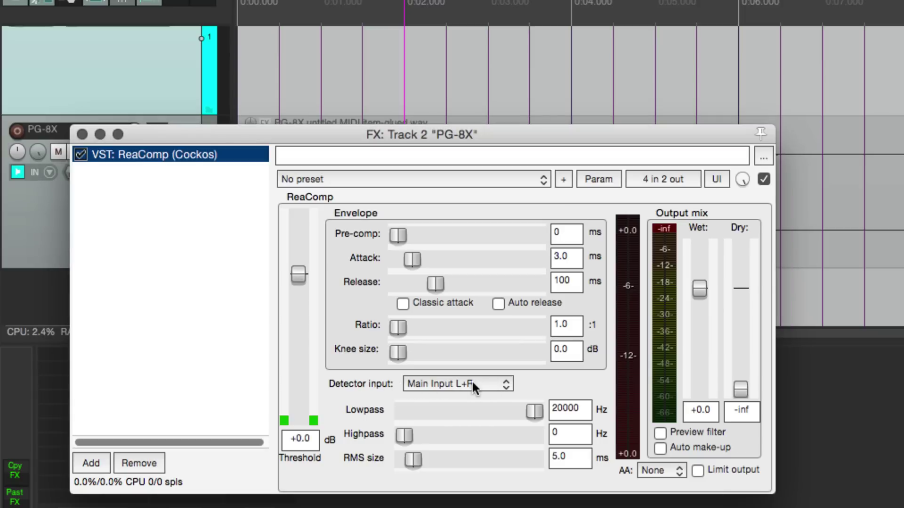
left_click(417, 384)
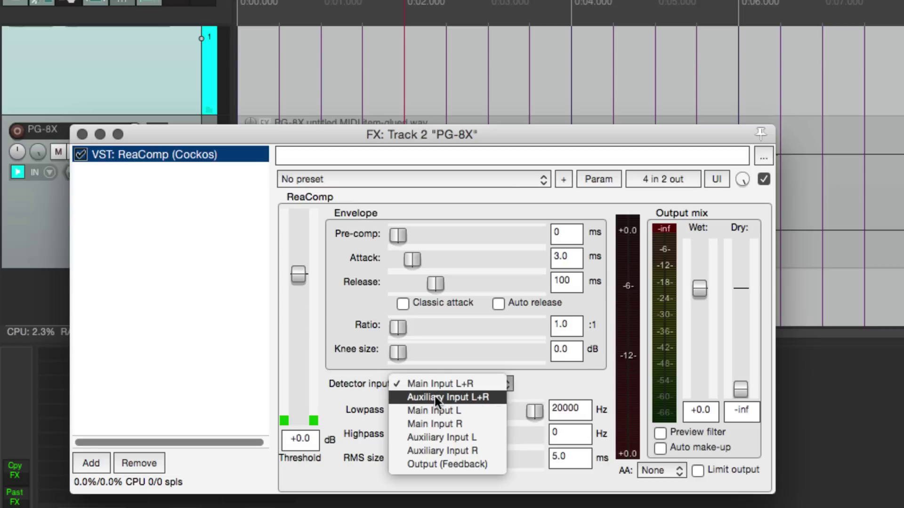
left_click(468, 398)
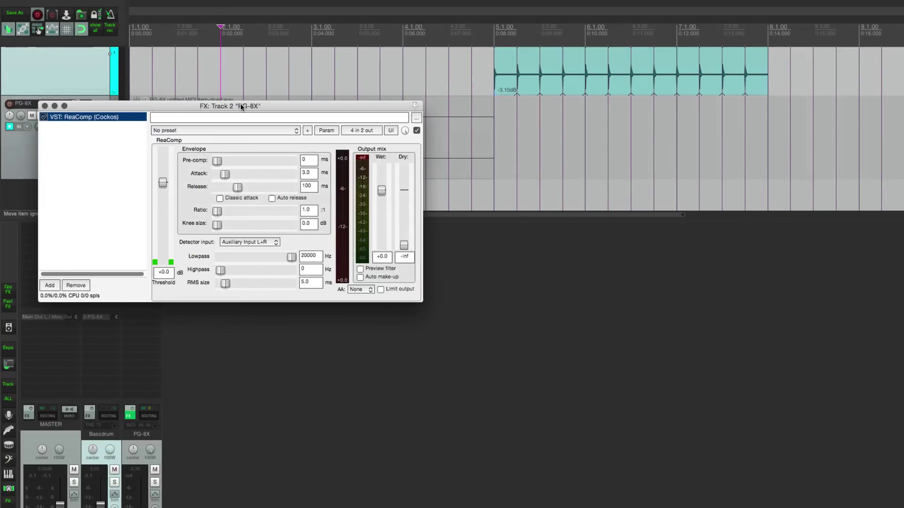
- Move the Bassdrum item to bar 2 and set ReaComp to -21.2 dB threshold, 14.4:1 ratio
left_click_drag(254, 106, 371, 193)
left_click_drag(566, 70, 292, 69)
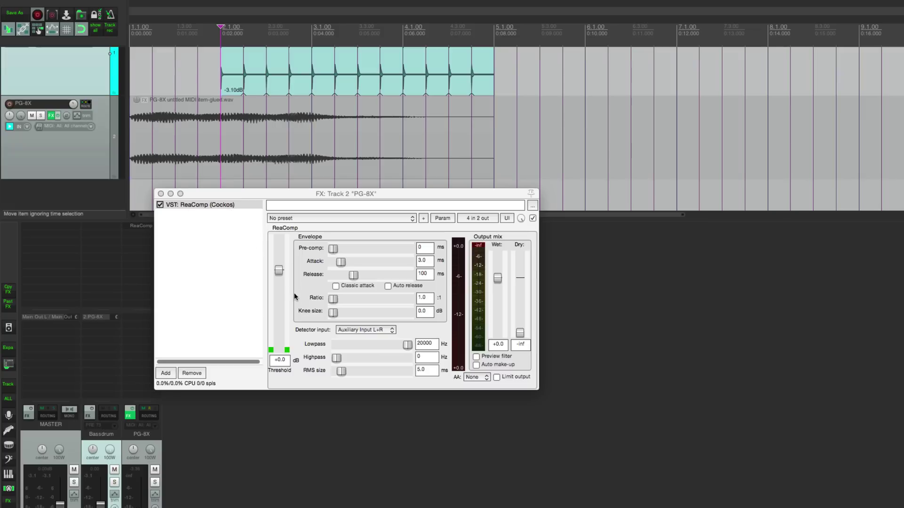
left_click_drag(278, 270, 278, 311)
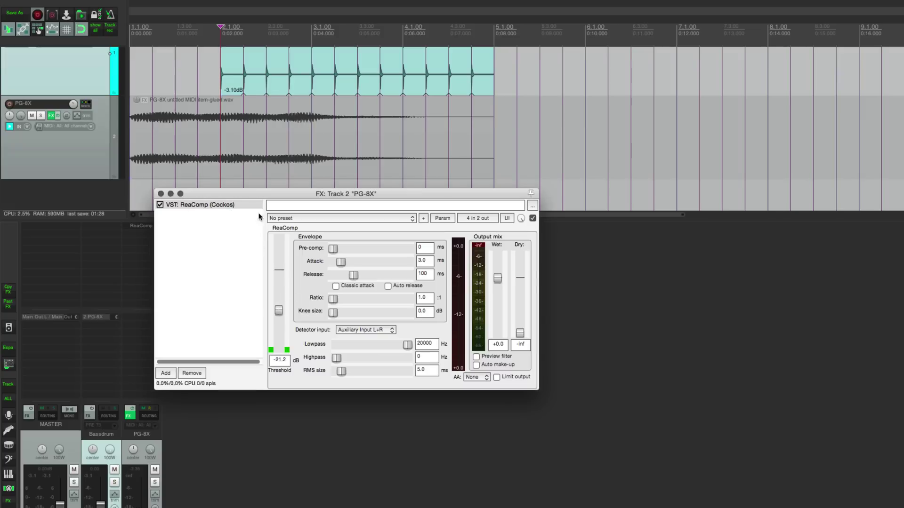
left_click_drag(334, 299, 365, 299)
- Play from the project start and enable ReaComp's Auto release
left_click(162, 63)
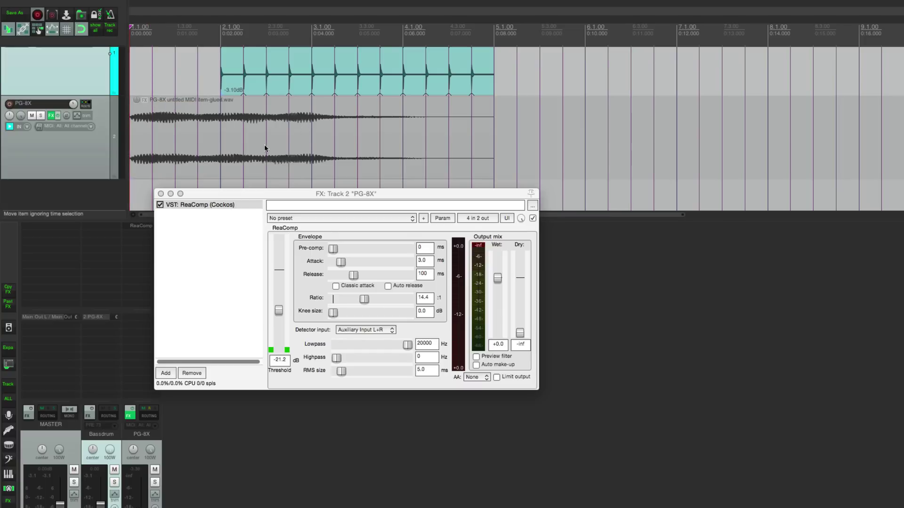
key("space")
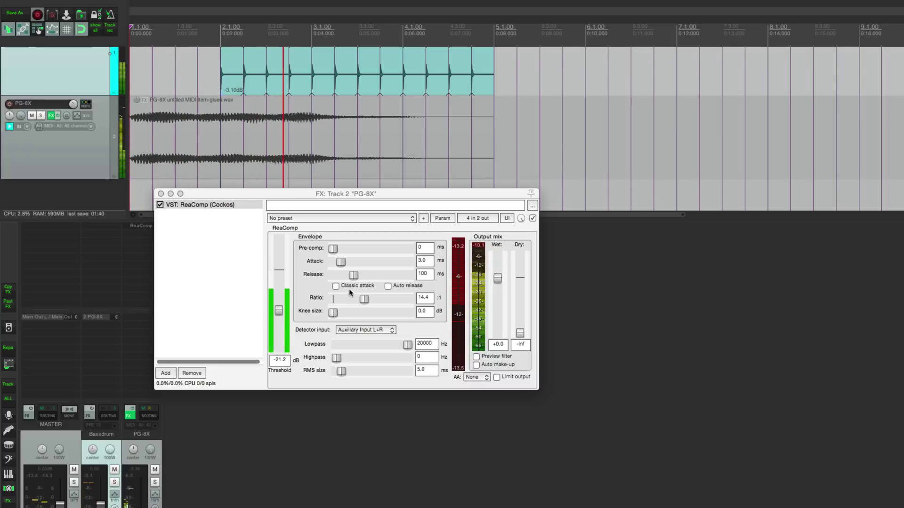
left_click(387, 286)
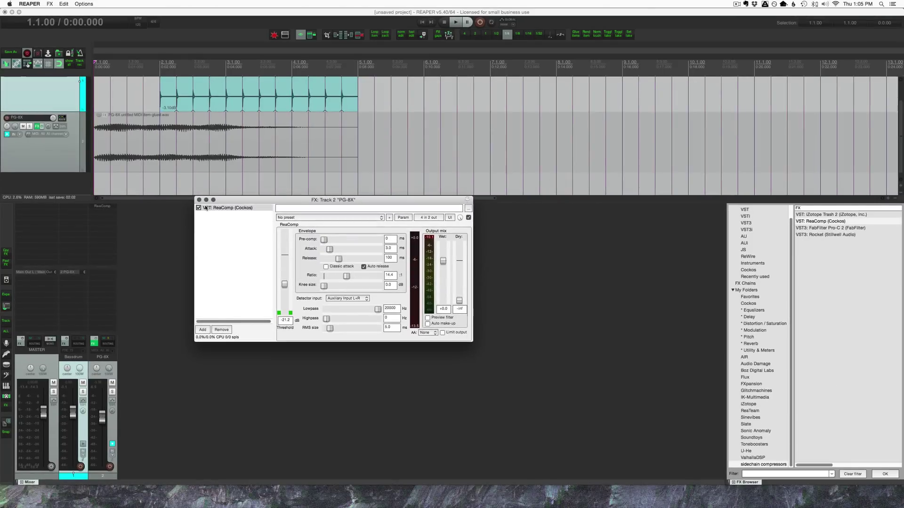
- Remove ReaComp from PG-8X and add Stillwell Audio's Rocket VST3 in its place
left_click(227, 330)
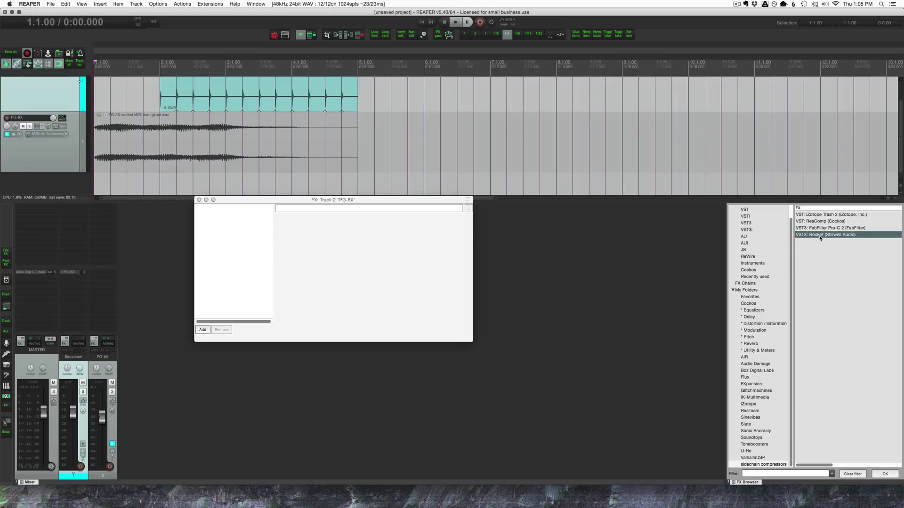
left_click_drag(817, 234, 256, 245)
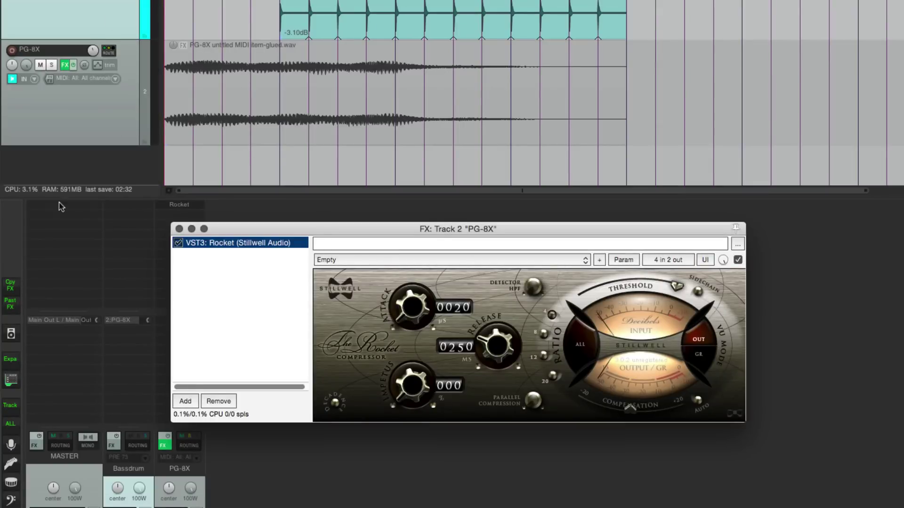
scroll(117, 68, "up", 3)
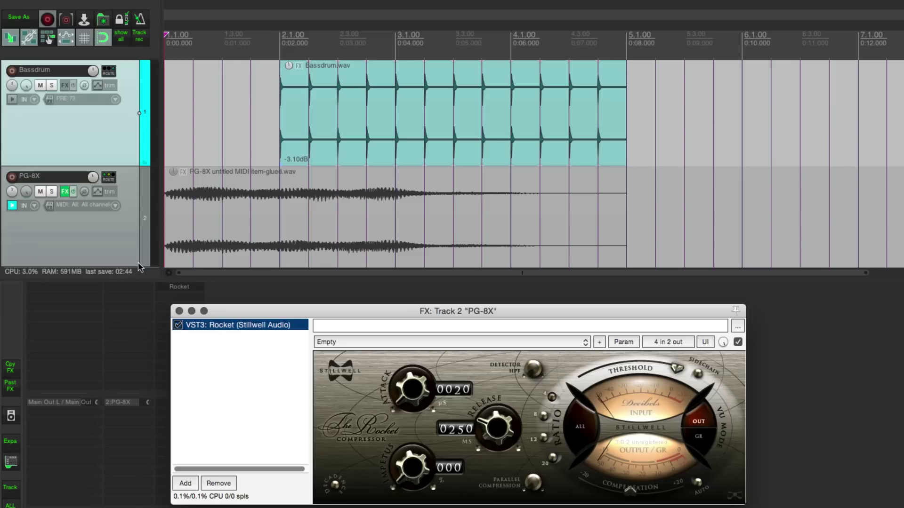
- Lower Rocket's threshold and show its pin connector with aux inputs on channels 3/4
left_click(696, 377)
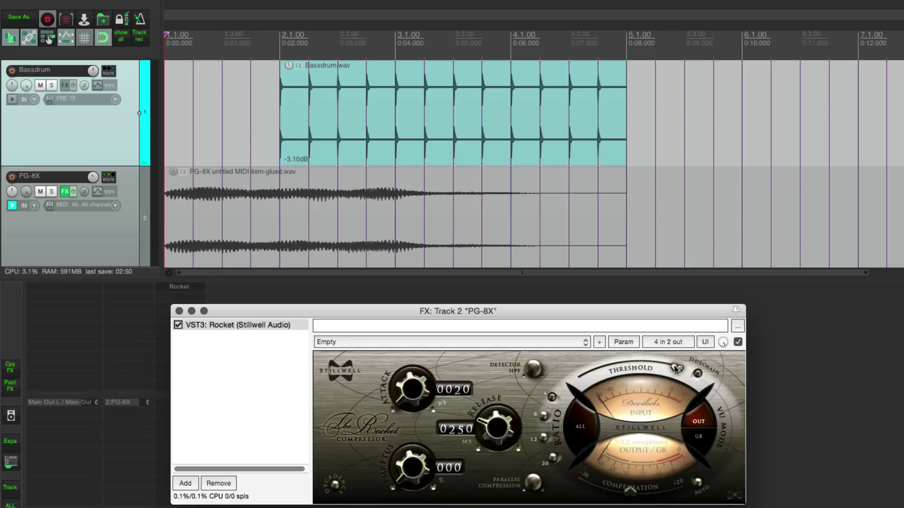
left_click_drag(675, 368, 641, 368)
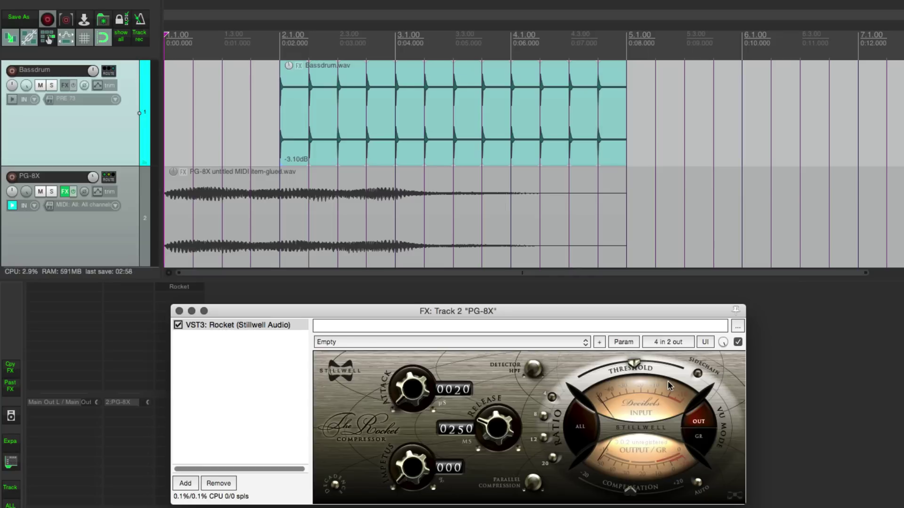
left_click(668, 342)
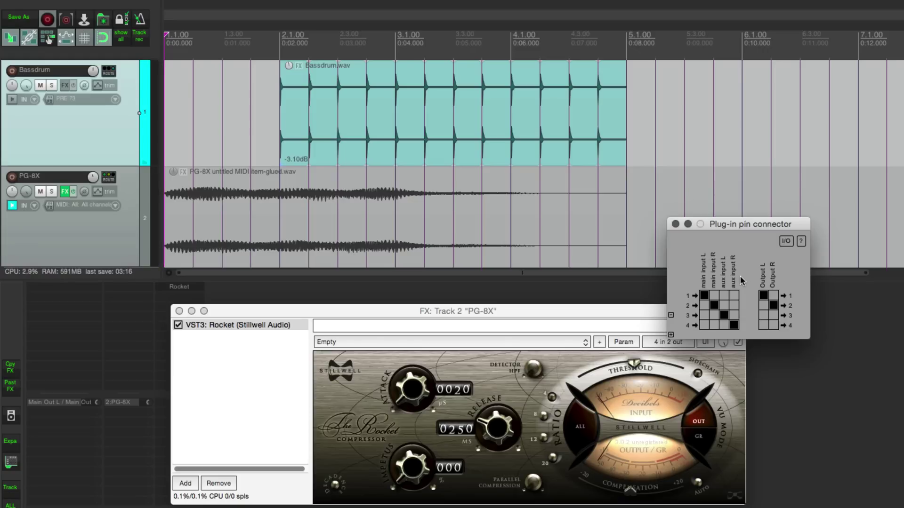
- Close the pin connector, select only PG-8X, and play while lowering Rocket's threshold further
left_click(674, 223)
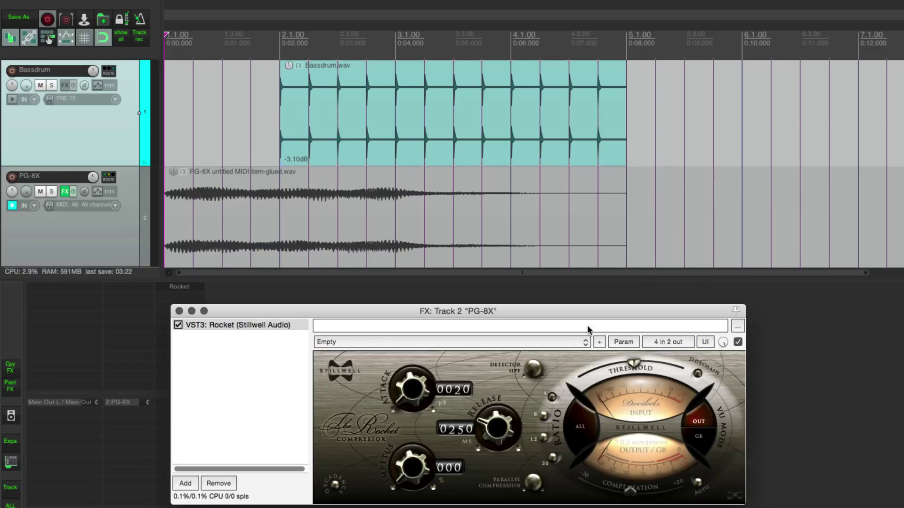
left_click(112, 233)
key("space")
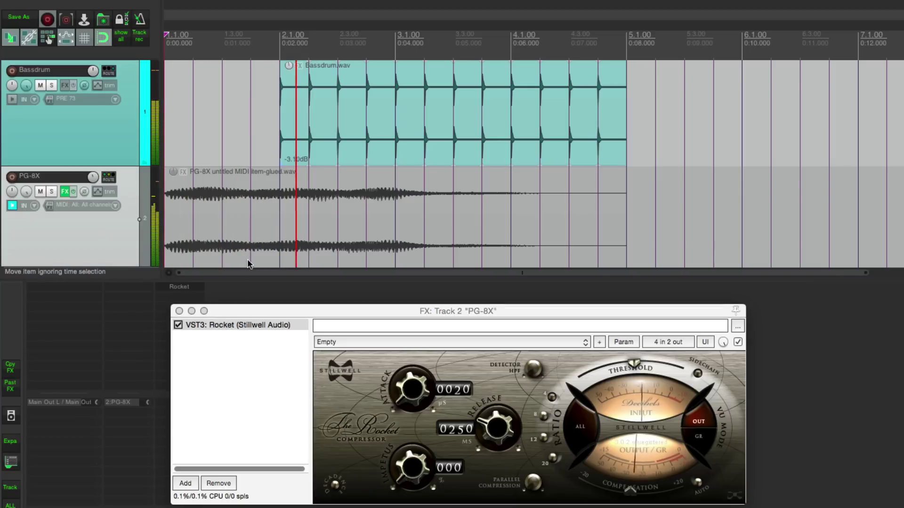
left_click_drag(633, 364, 610, 366)
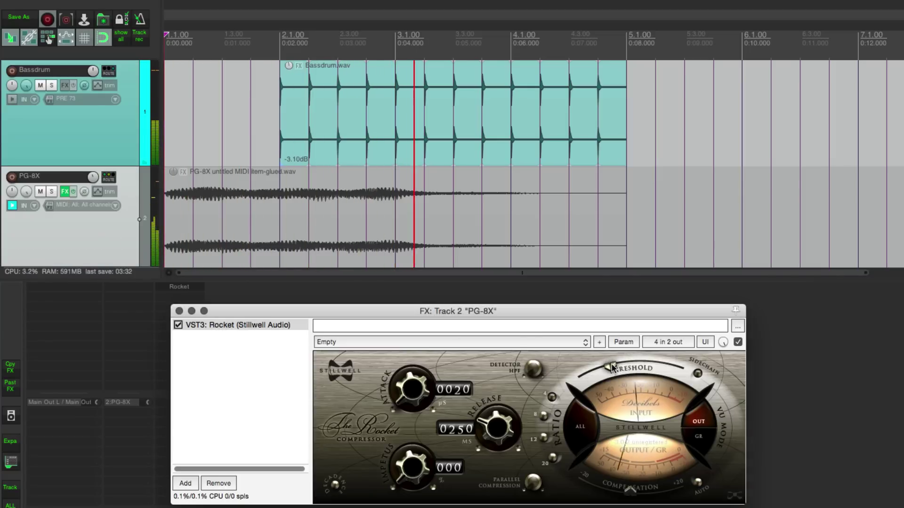
key("space")
key("space")
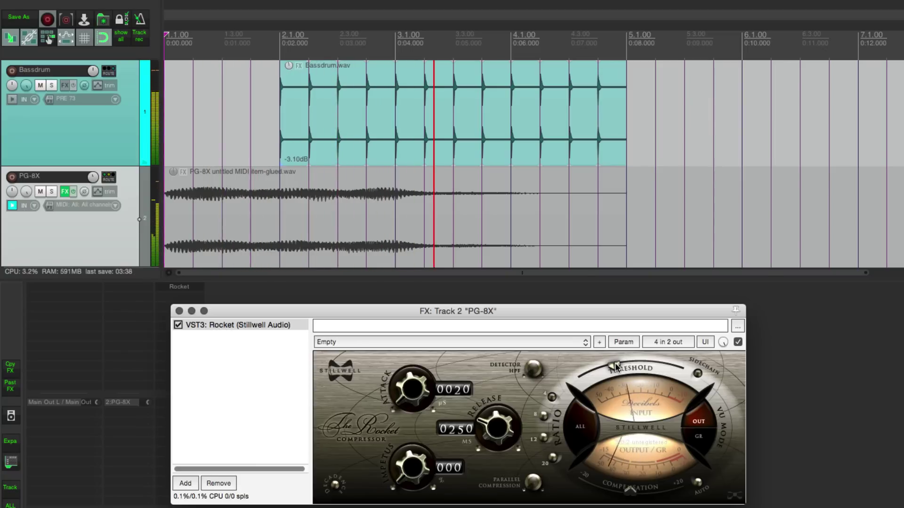
key("space")
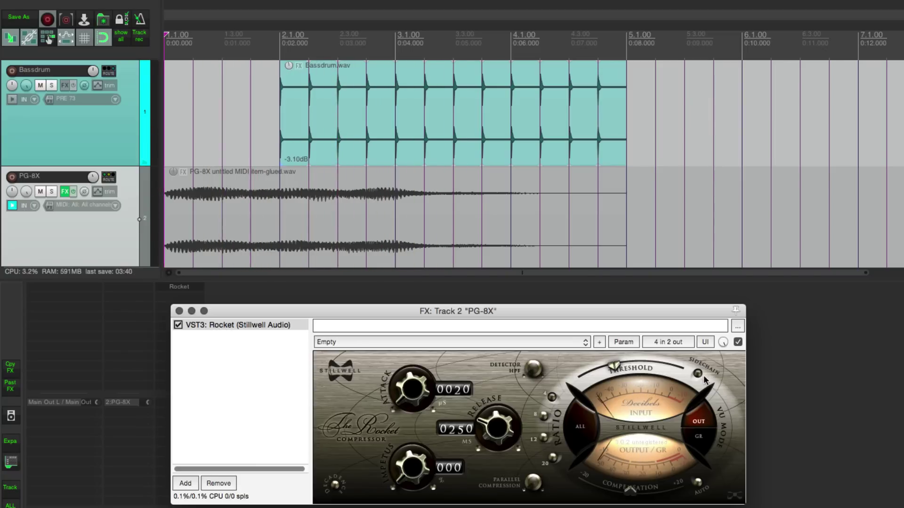
- Turn on Rocket's Sidechain toggle and play back to hear the synth pumping
left_click(697, 374)
key("space")
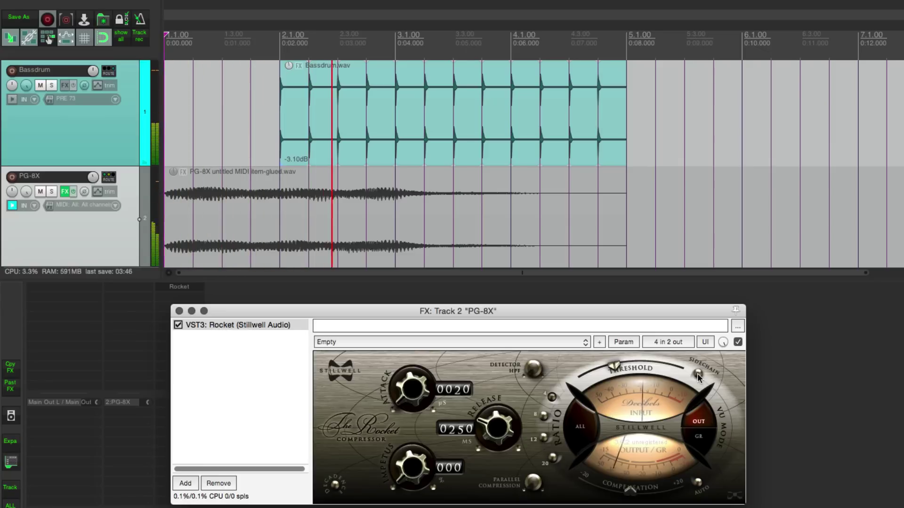
key("space")
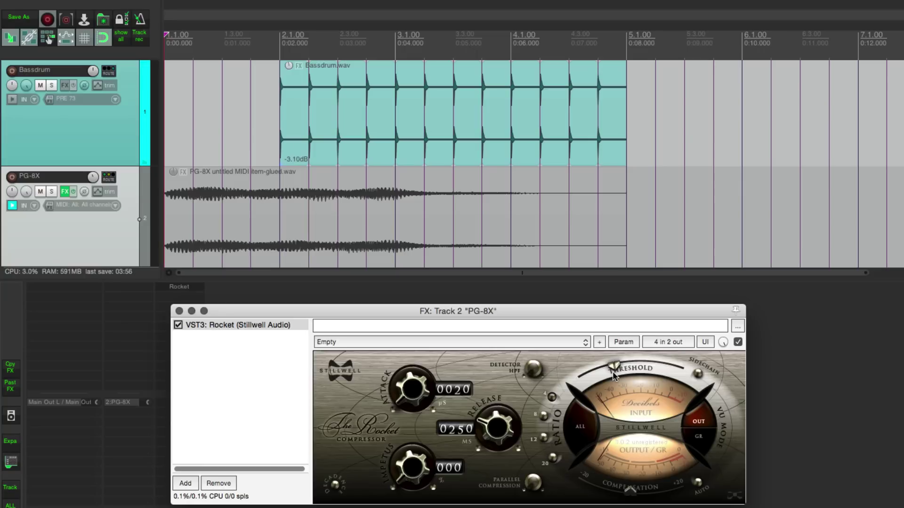
- Swap Rocket for FabFilter Pro-C 2 on PG-8X and continue in evaluation mode
left_click(218, 483)
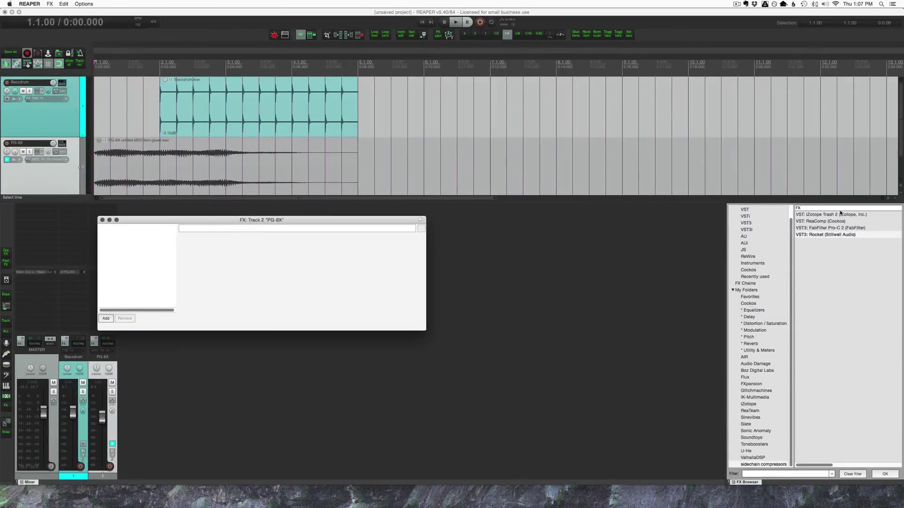
double_click(832, 228)
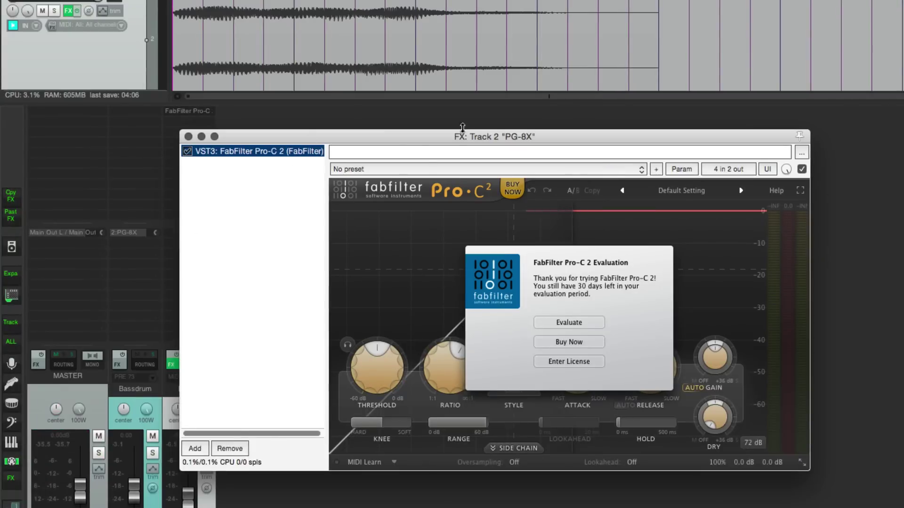
left_click_drag(462, 127, 450, 125)
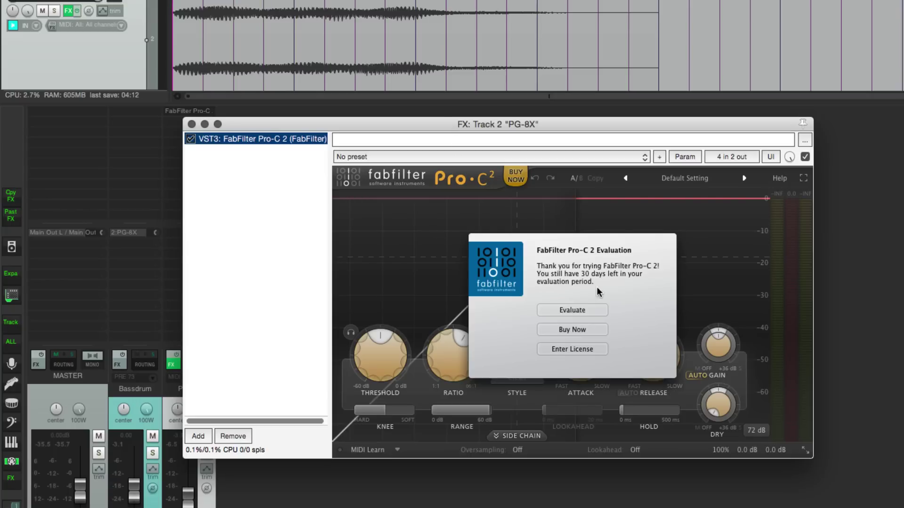
left_click(591, 309)
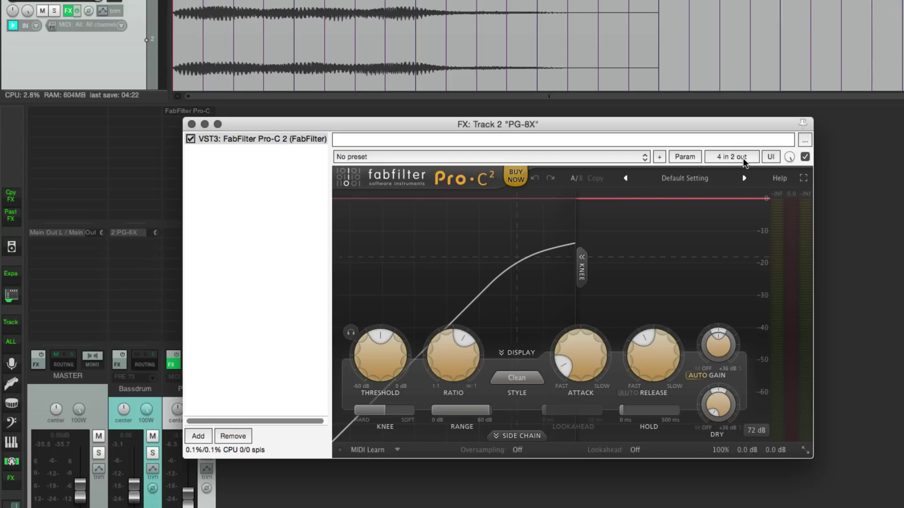
- Check Pro-C 2's pin routing, then switch its SIDE CHAIN input to Ext
left_click(719, 158)
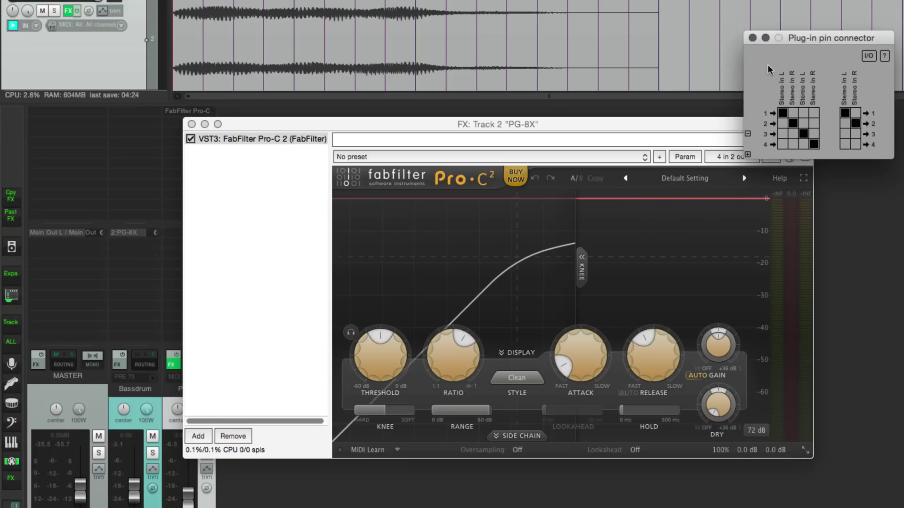
left_click(752, 38)
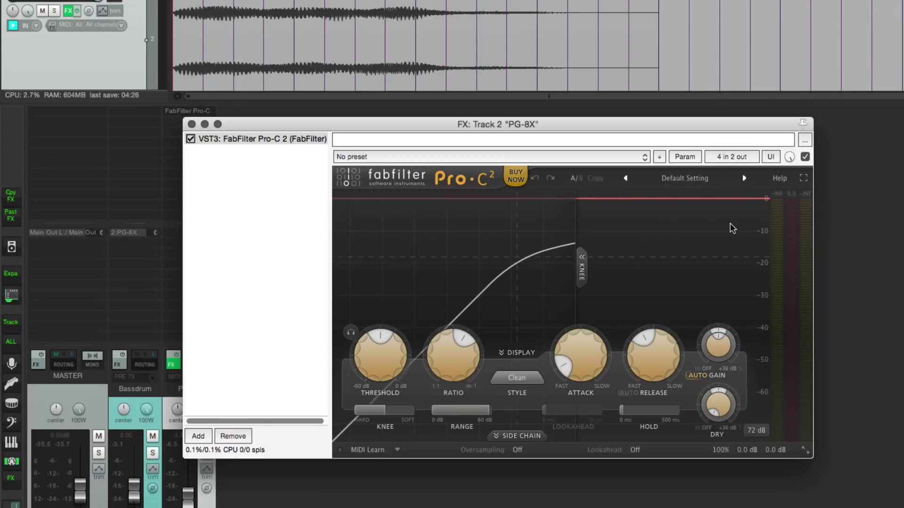
left_click(518, 436)
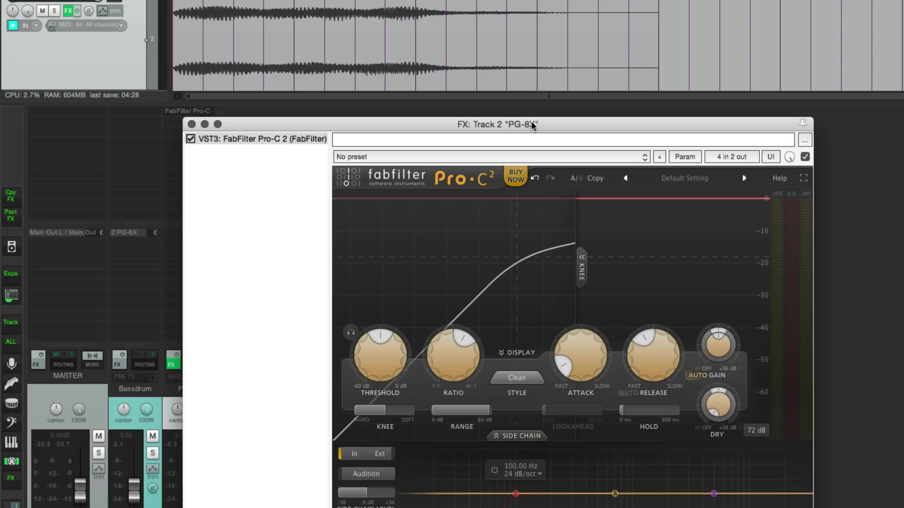
left_click_drag(532, 125, 551, 2)
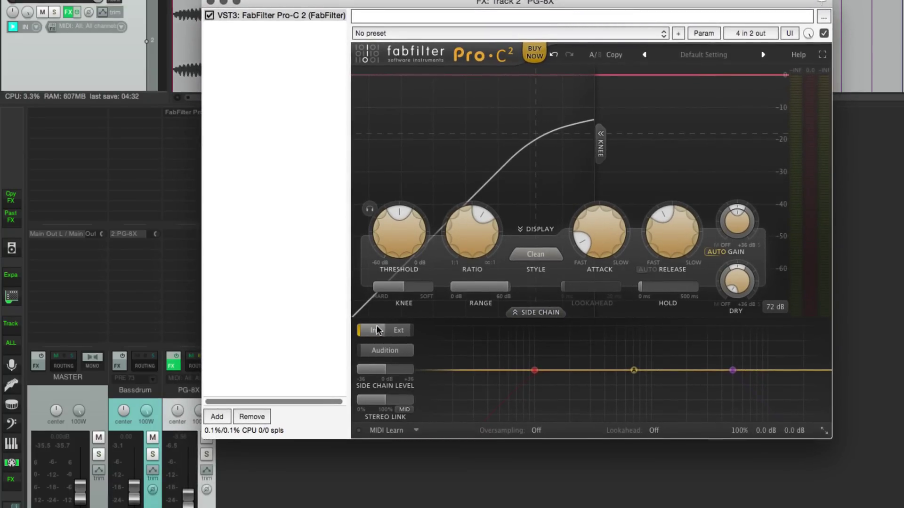
mouse_move(371, 338)
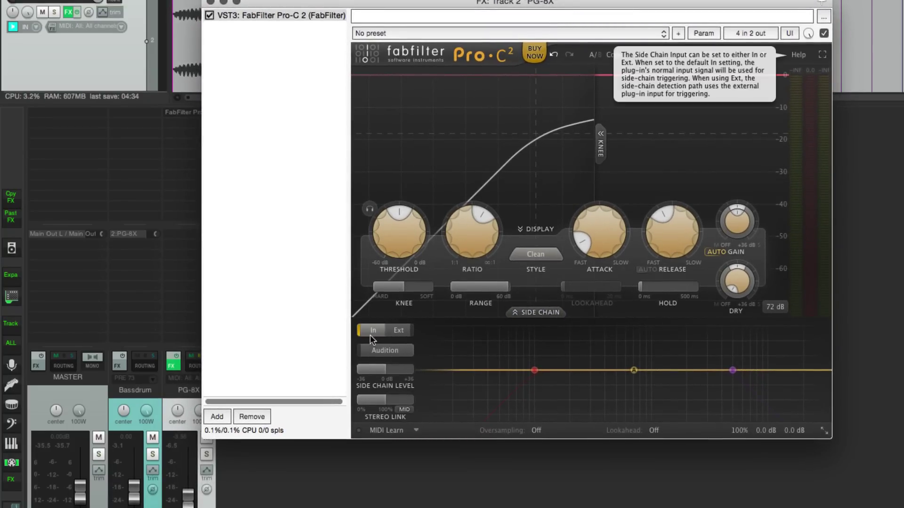
mouse_move(515, 360)
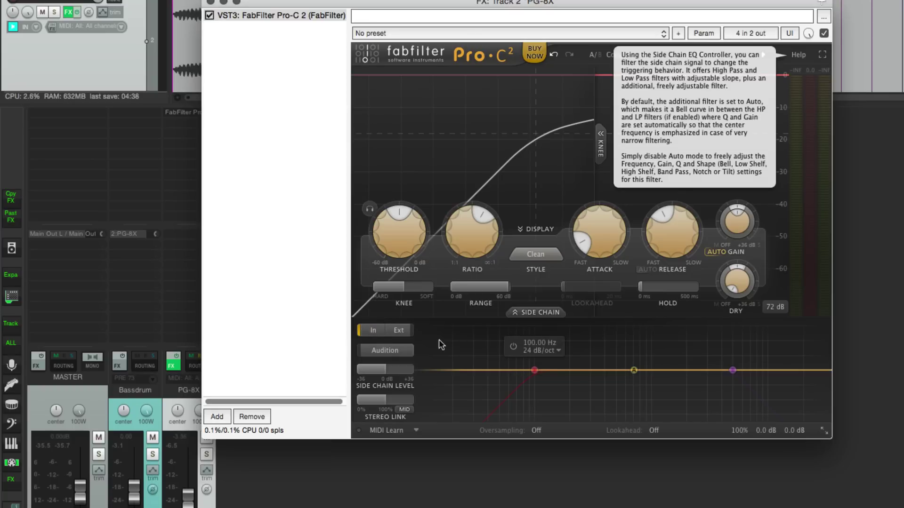
left_click(401, 332)
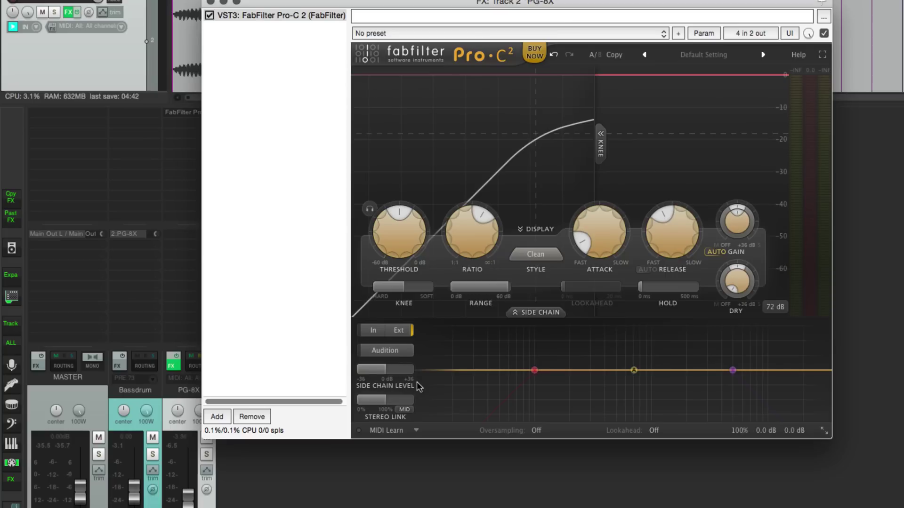
mouse_move(418, 386)
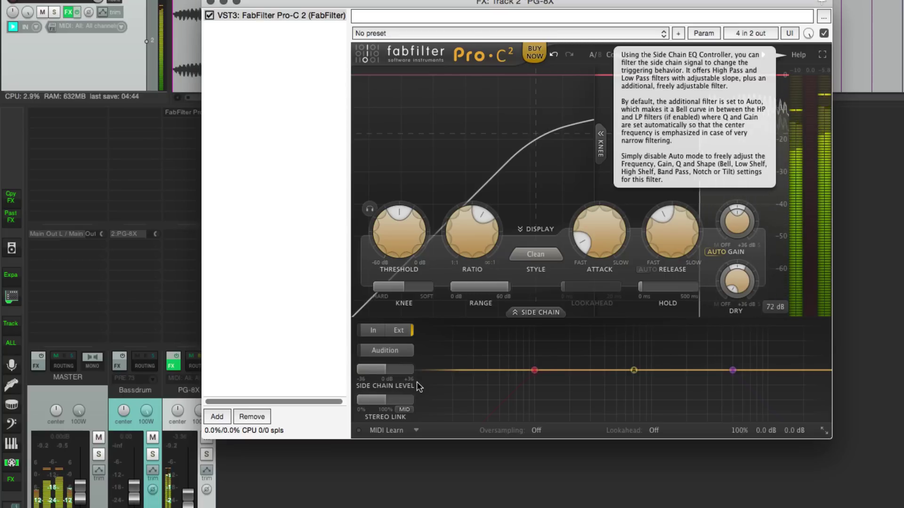
mouse_move(518, 368)
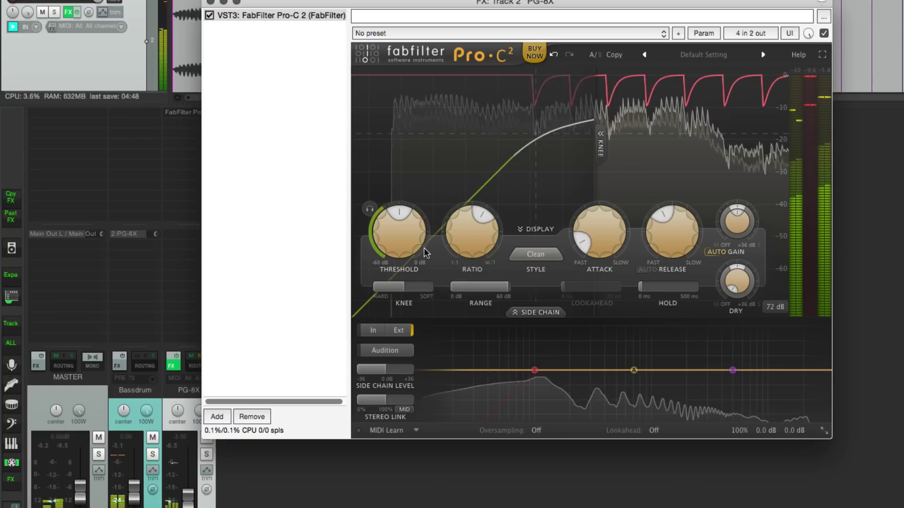
mouse_move(402, 241)
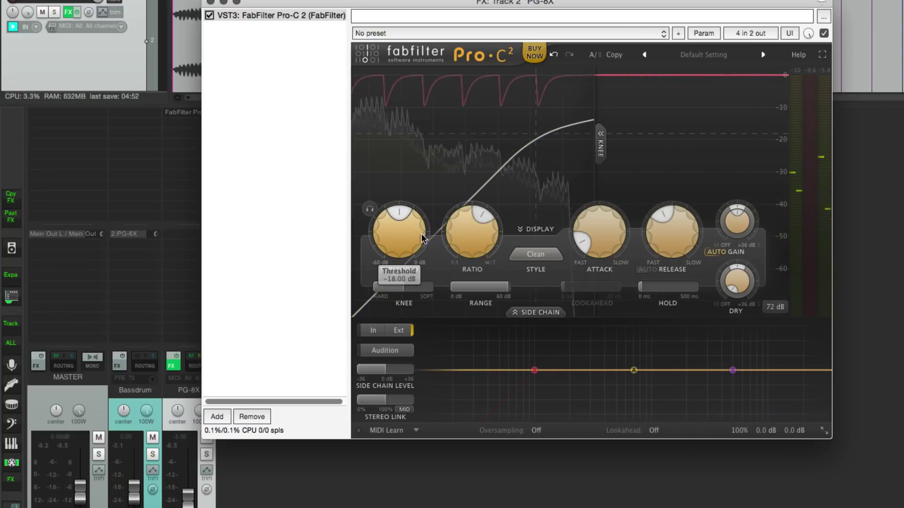
mouse_move(598, 239)
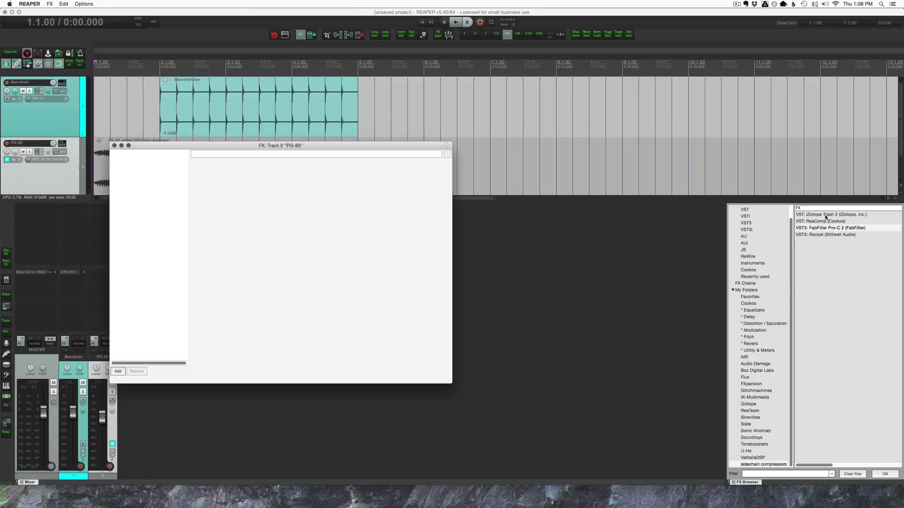
- Load iZotope Trash 2 with its Default preset into the PG-8X track's FX chain
left_click_drag(825, 217, 125, 197)
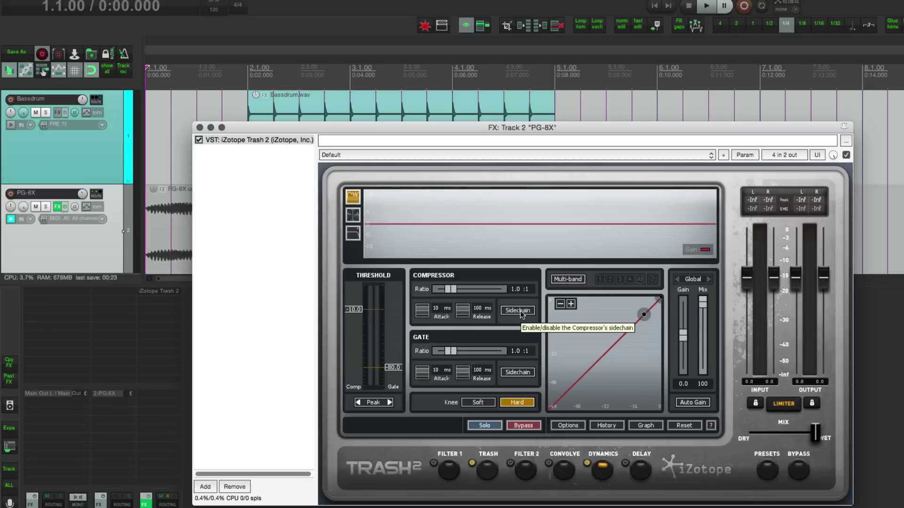
left_click(524, 375)
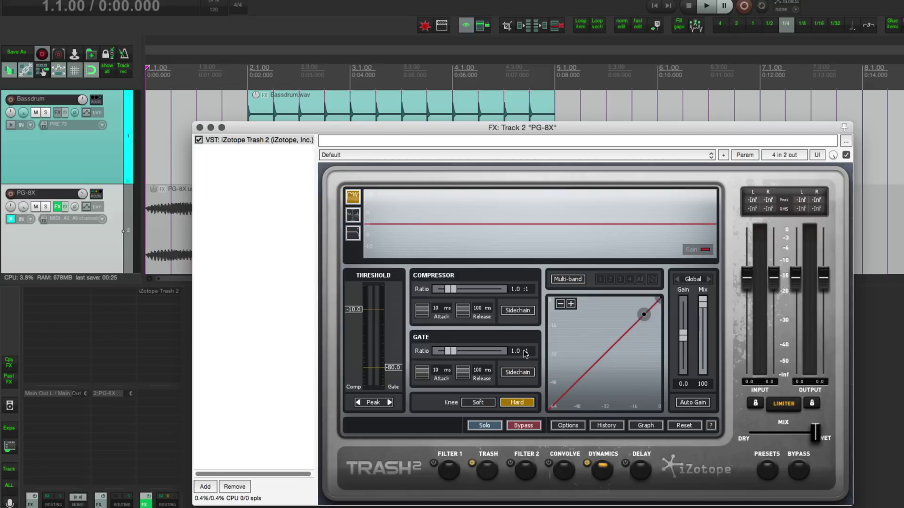
left_click(352, 233)
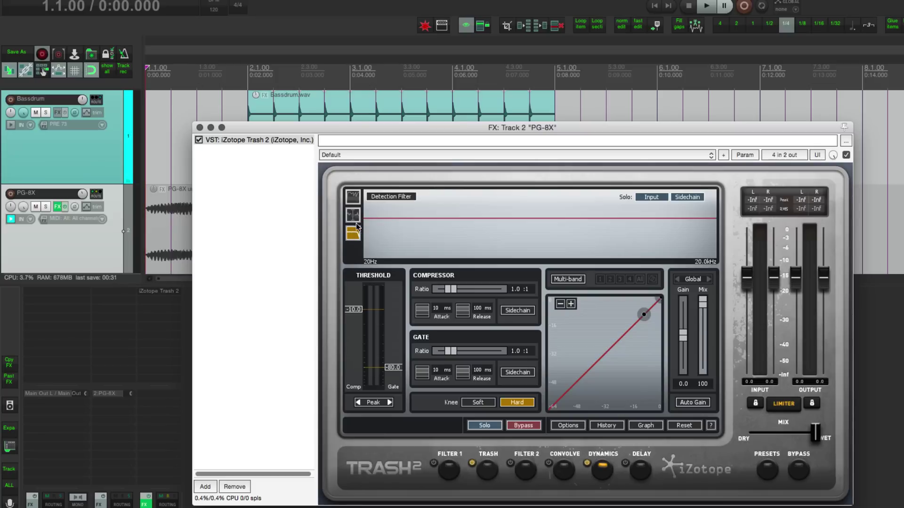
left_click(389, 197)
left_click_drag(369, 218, 388, 217)
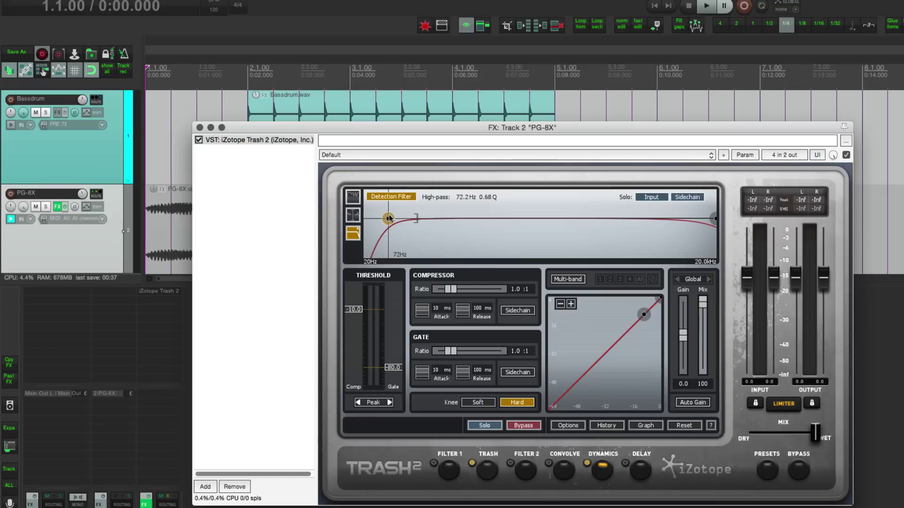
left_click(391, 197)
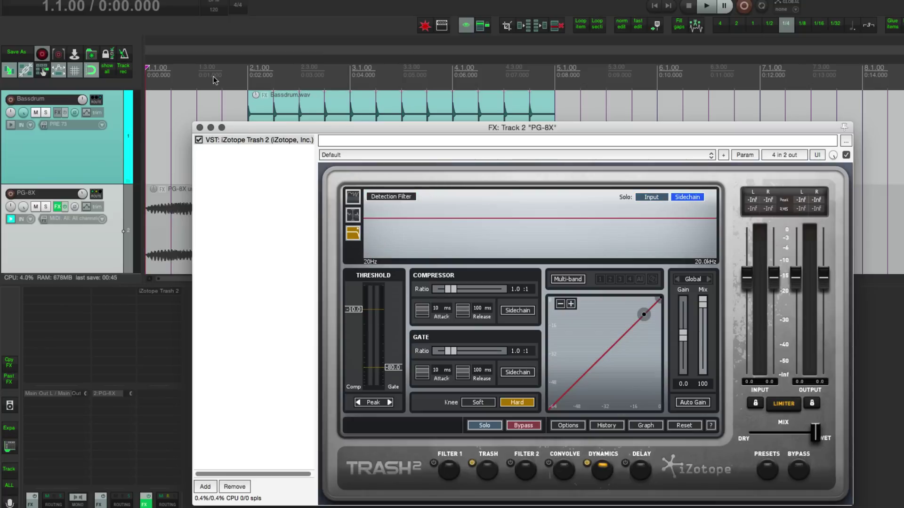
left_click(196, 76)
key("space")
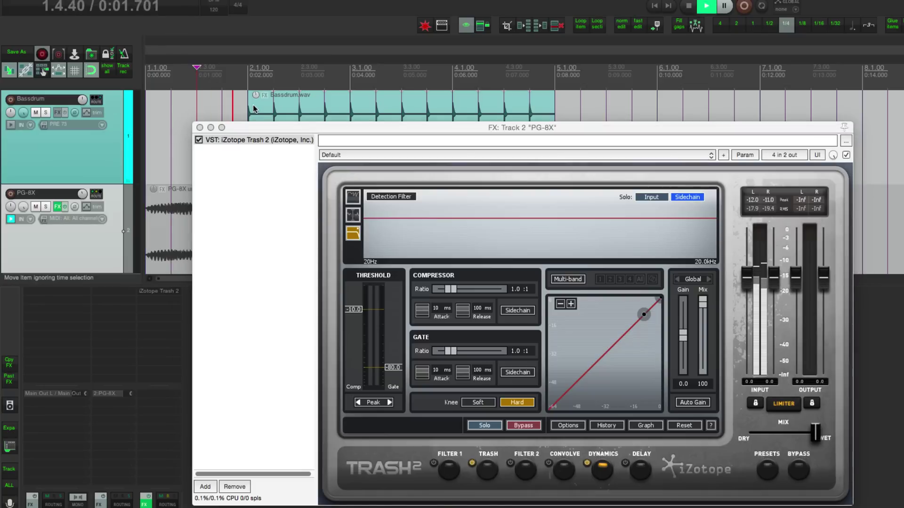
key("space")
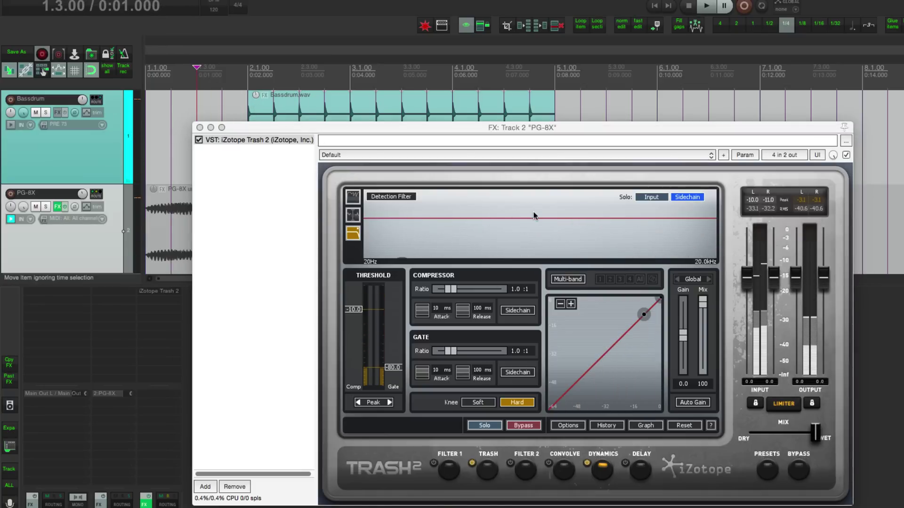
left_click(687, 198)
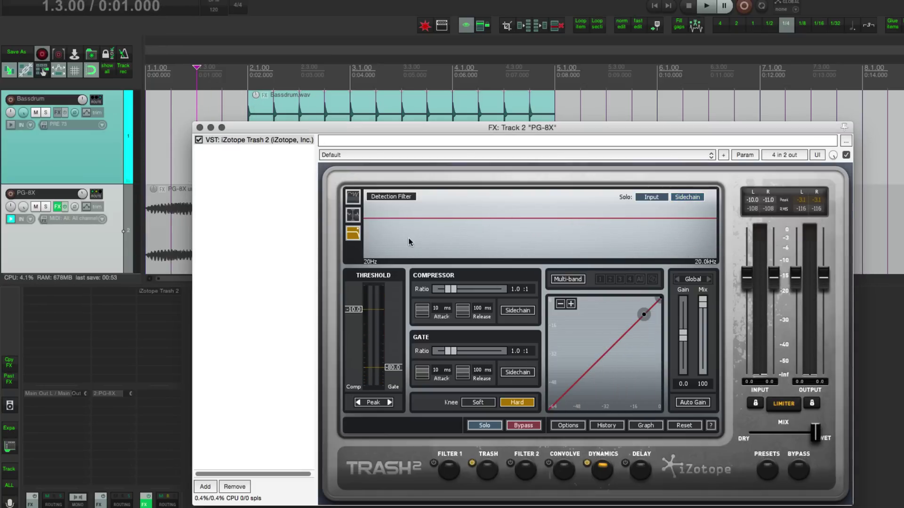
left_click(353, 197)
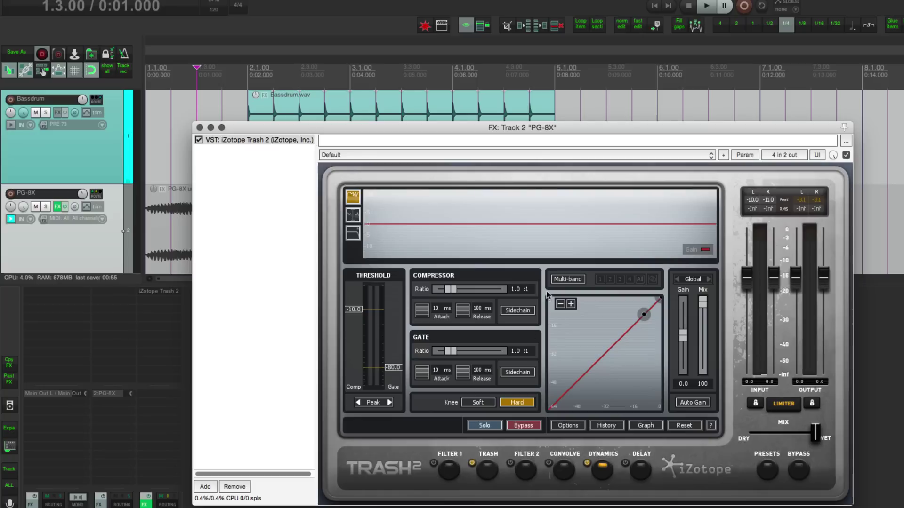
- Sidechain Trash 2's compressor: 8.5:1 ratio, 0.11 ms attack, about -35 dB threshold, 158 ms release, with playback running
left_click(516, 310)
left_click_drag(452, 289, 485, 290)
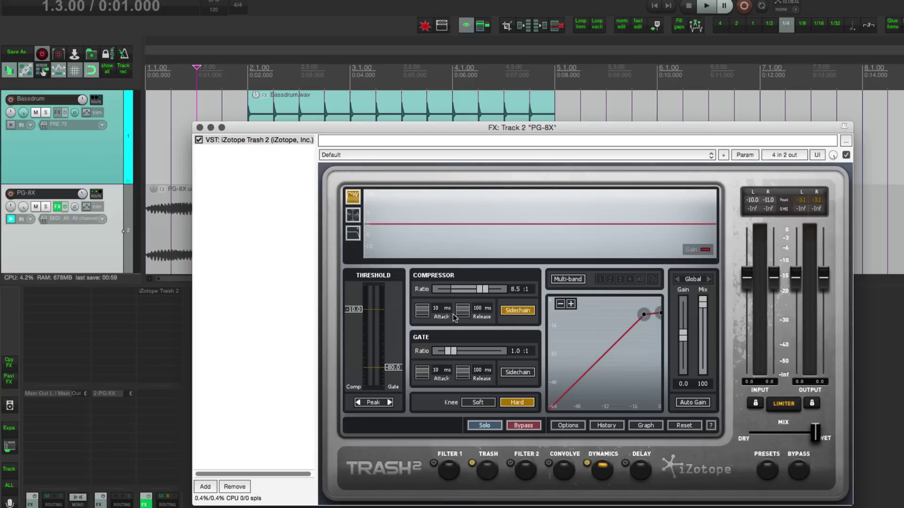
left_click_drag(436, 320, 436, 367)
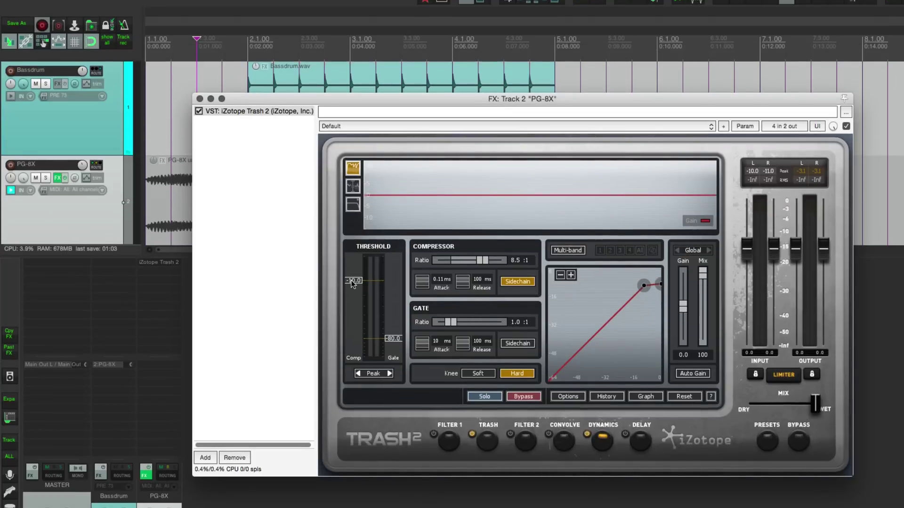
left_click_drag(351, 282, 355, 315)
key("space")
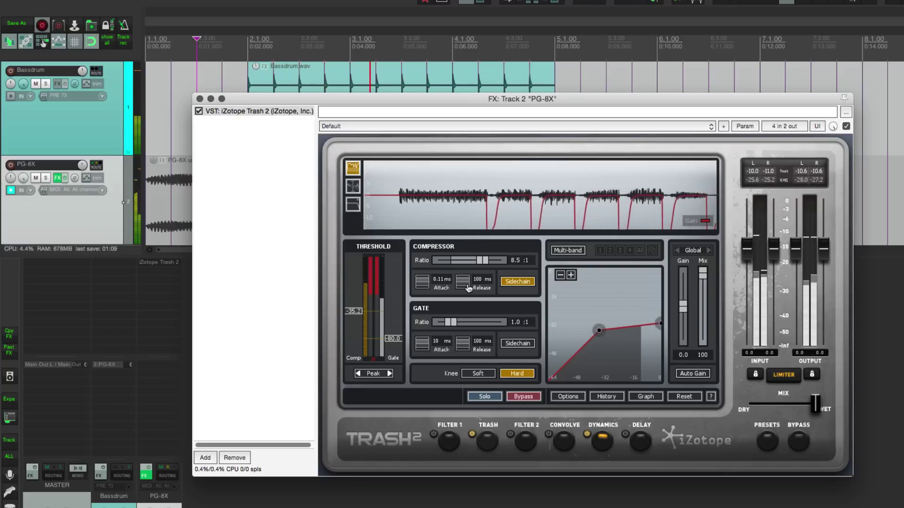
left_click_drag(463, 283, 462, 278)
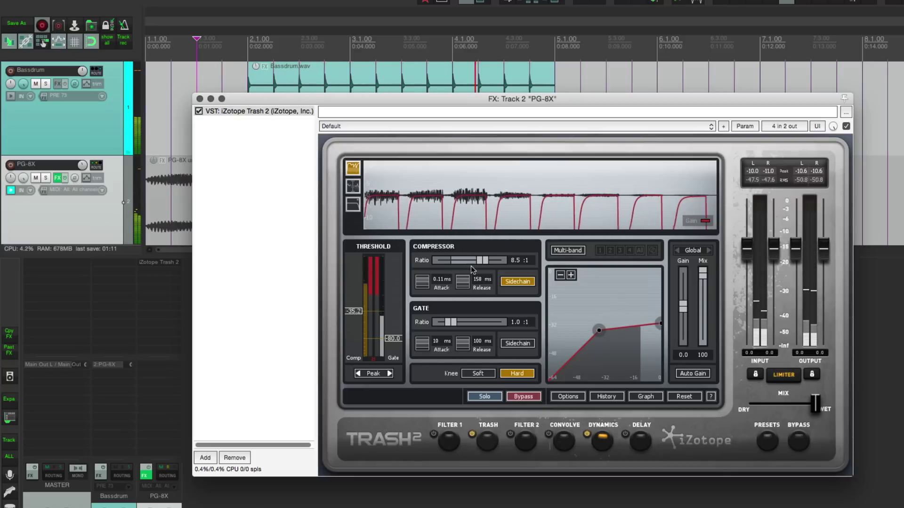